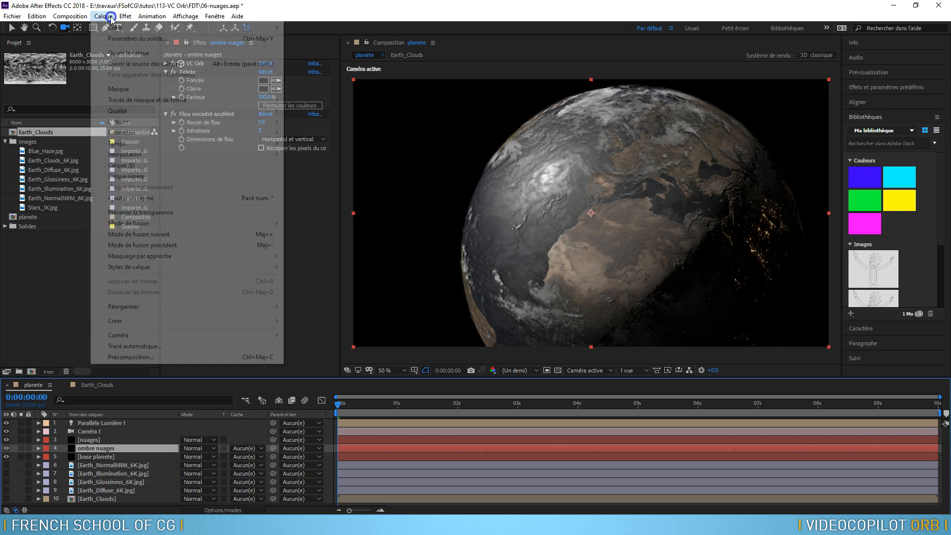
# Create a composition-sized solid named "atmosphere" and place it directly above the nuages layer
pyautogui.moveTo(208, 28)
pyautogui.click(311, 40)
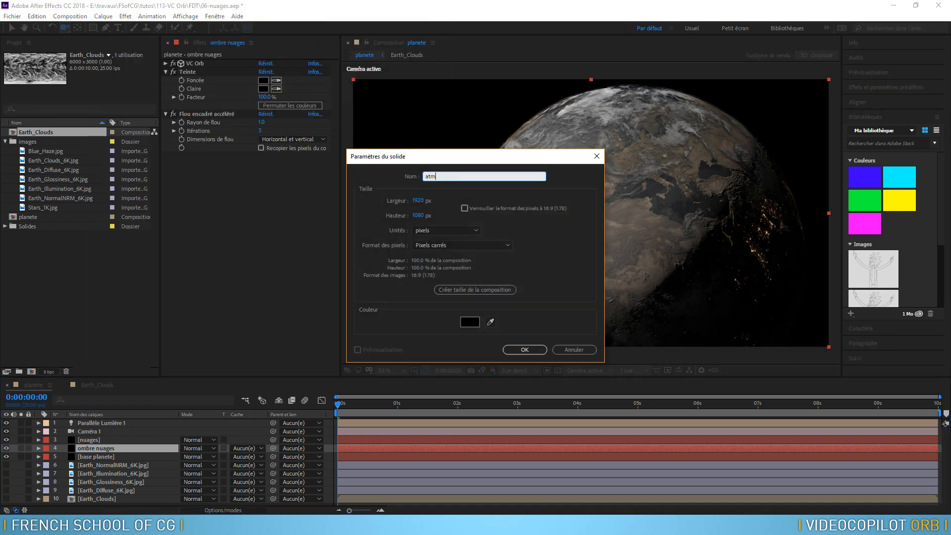
pyautogui.write('atmosphere')
pyautogui.click(495, 291)
pyautogui.click(520, 349)
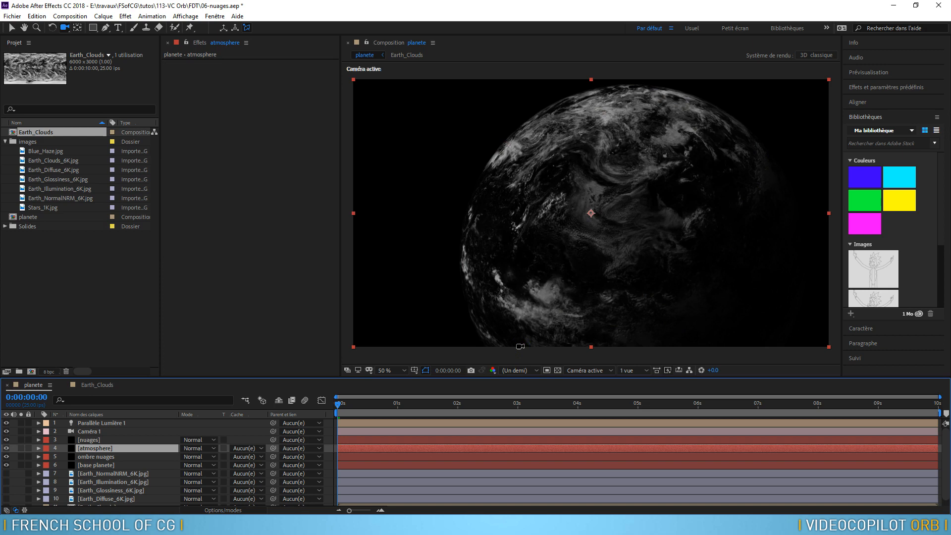
pyautogui.moveTo(129, 450); pyautogui.dragTo(135, 442)
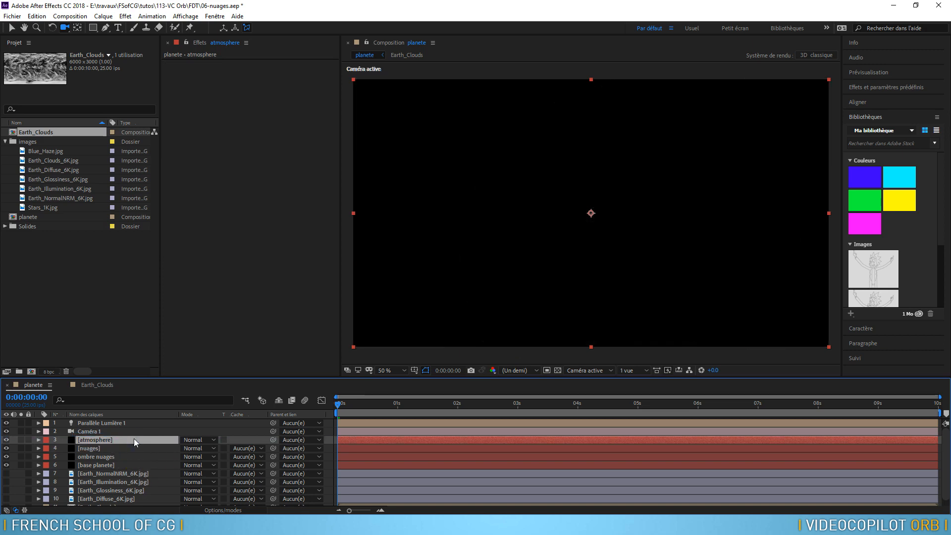
# Apply the VC Orb effect to the atmosphere layer and set its Radius to 205
pyautogui.click(125, 16)
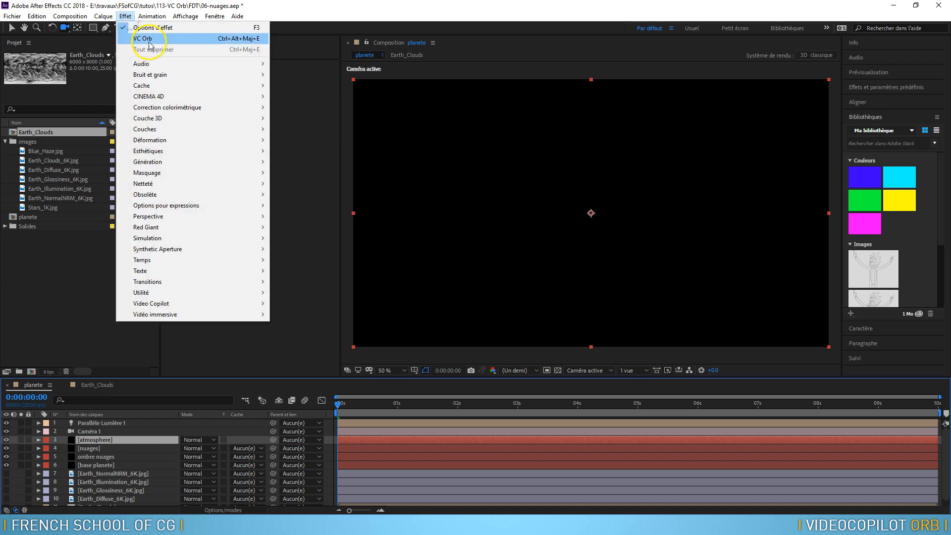
pyautogui.click(149, 41)
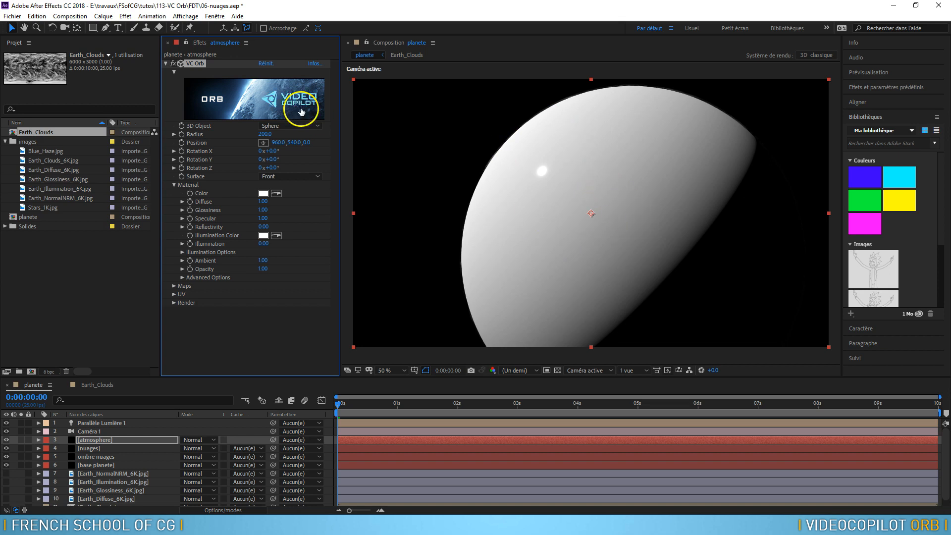
pyautogui.click(266, 134)
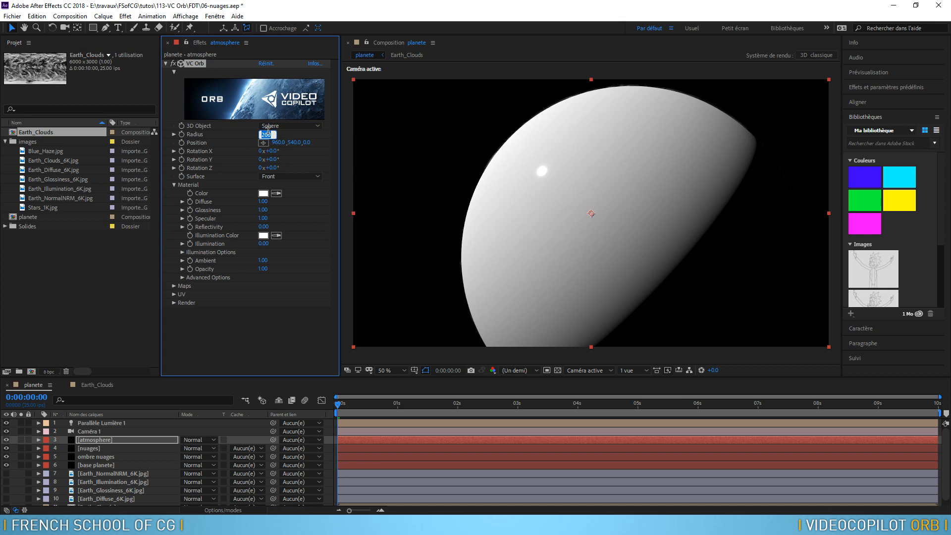
pyautogui.write('205')
pyautogui.press('Return')
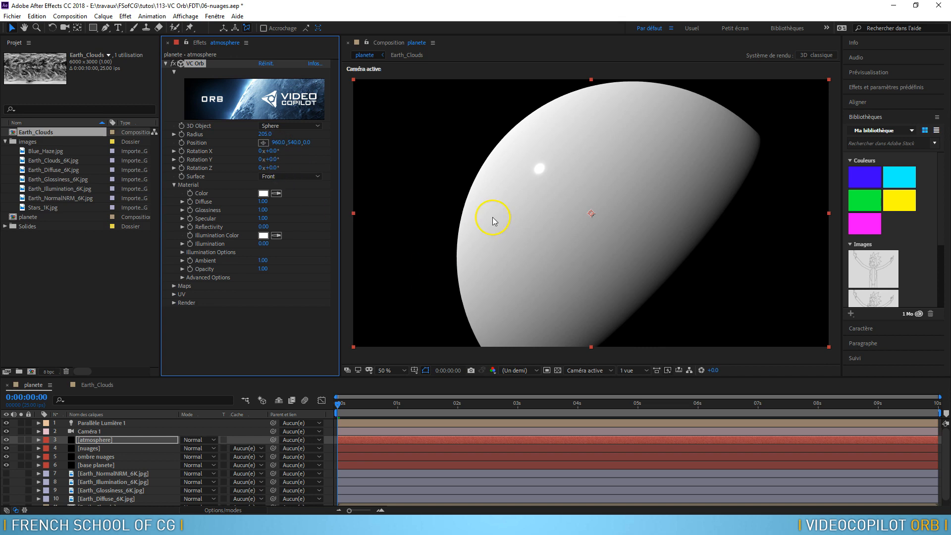
# Set the atmosphere orb's Illumination Color to light blue 6BB3D8 and raise its Illumination to 1.72
pyautogui.click(264, 237)
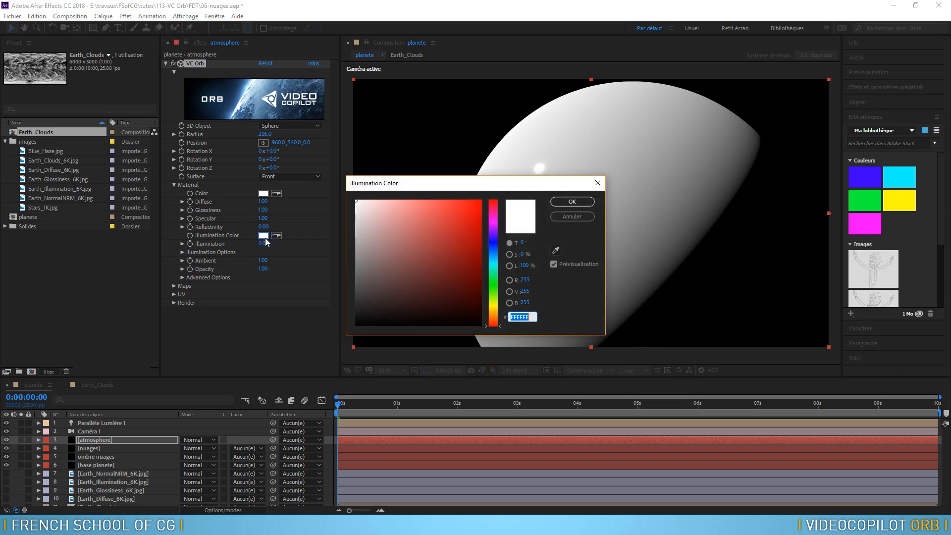
pyautogui.click(494, 256)
pyautogui.moveTo(453, 233)
pyautogui.mouseDown()
pyautogui.moveTo(442, 209)
pyautogui.moveTo(410, 212)
pyautogui.moveTo(419, 218)
pyautogui.mouseUp()
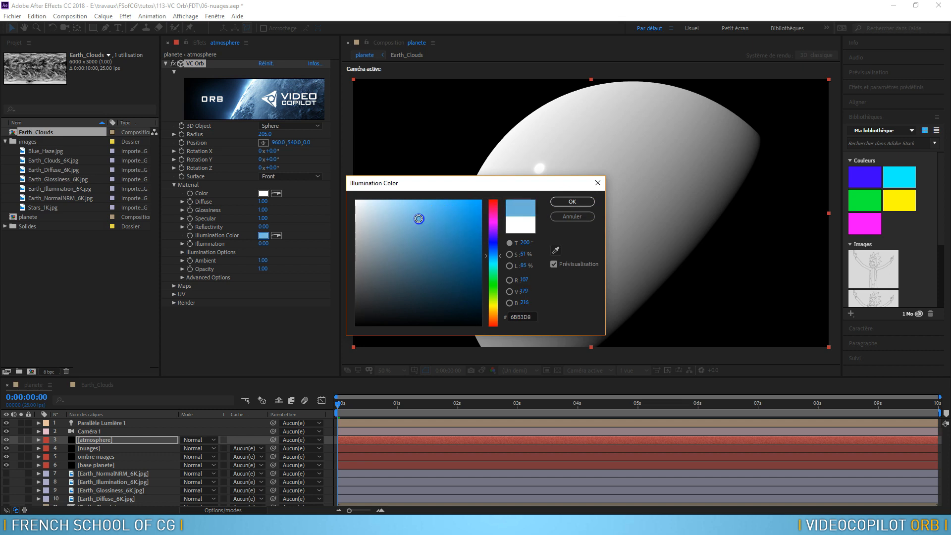
pyautogui.click(573, 202)
pyautogui.moveTo(264, 242); pyautogui.dragTo(344, 243)
pyautogui.click(276, 235)
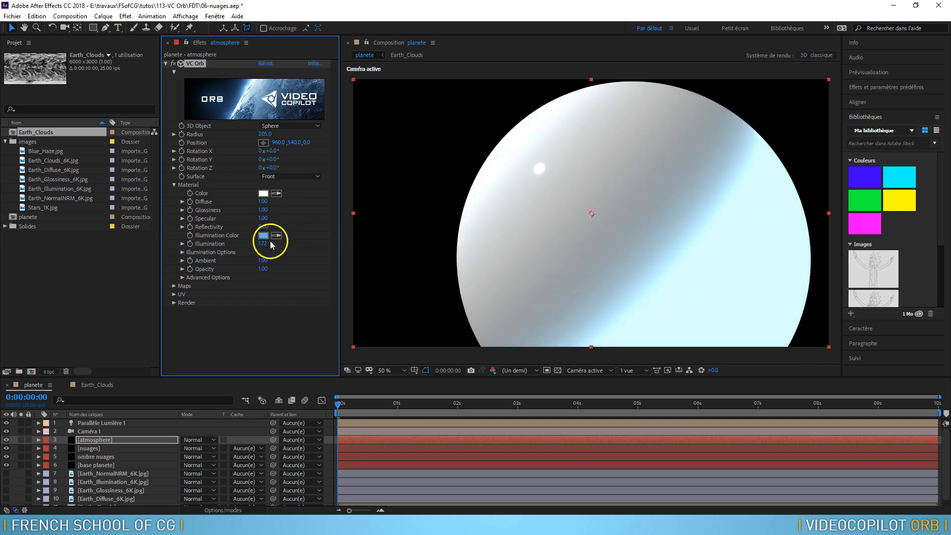
# Change the atmosphere orb's Illumination Color to the saturated, darker blue 0075B1
pyautogui.press('c')
pyautogui.moveTo(676, 259); pyautogui.dragTo(637, 252)
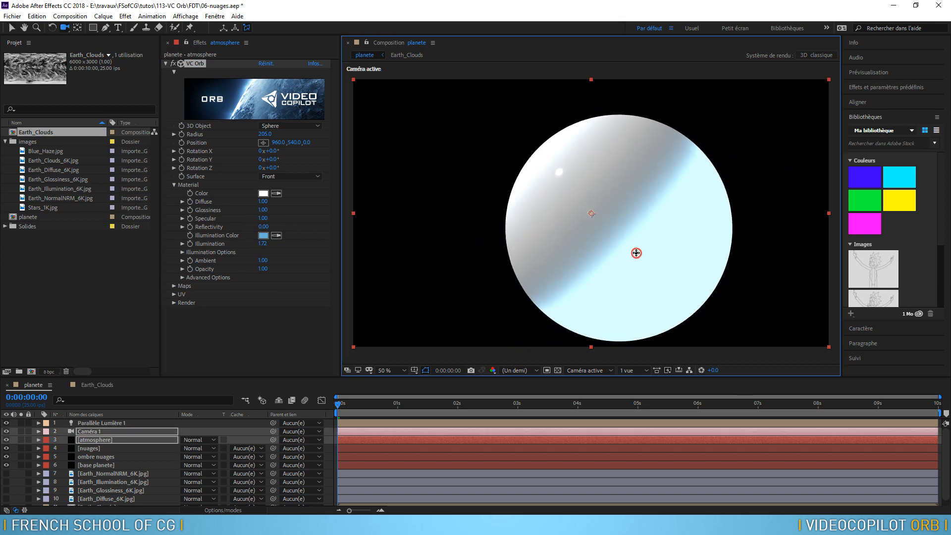
pyautogui.click(264, 237)
pyautogui.moveTo(441, 246)
pyautogui.mouseDown()
pyautogui.moveTo(418, 218)
pyautogui.moveTo(452, 262)
pyautogui.moveTo(465, 265)
pyautogui.moveTo(487, 245)
pyautogui.mouseUp()
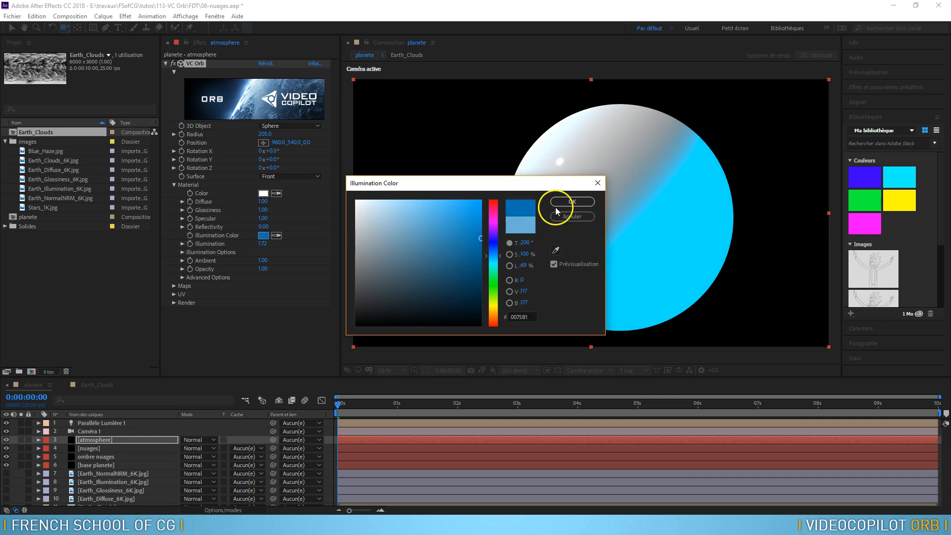
pyautogui.click(572, 201)
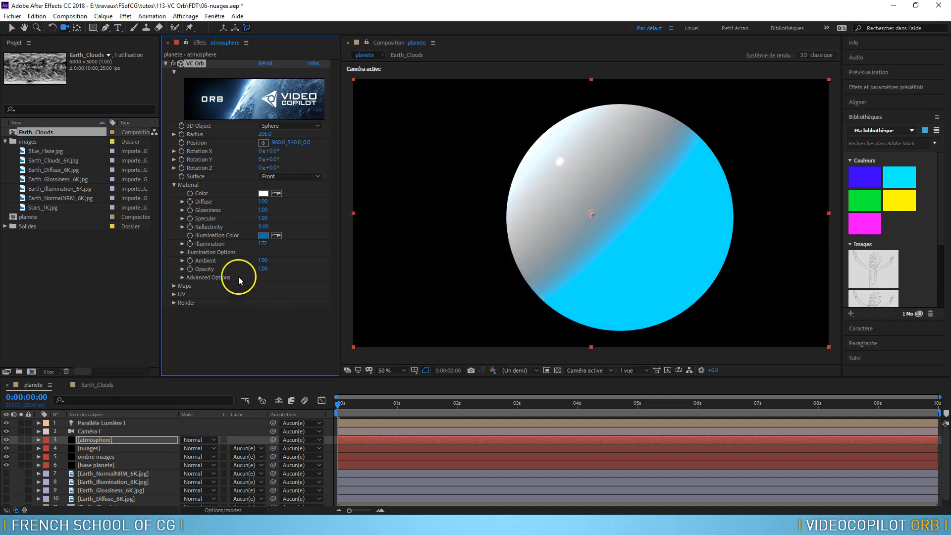
# Set the orb's illumination options to Fresnel 1.00, Fresnel Bias 4.82 and Shadow/Light 1.00
pyautogui.click(181, 252)
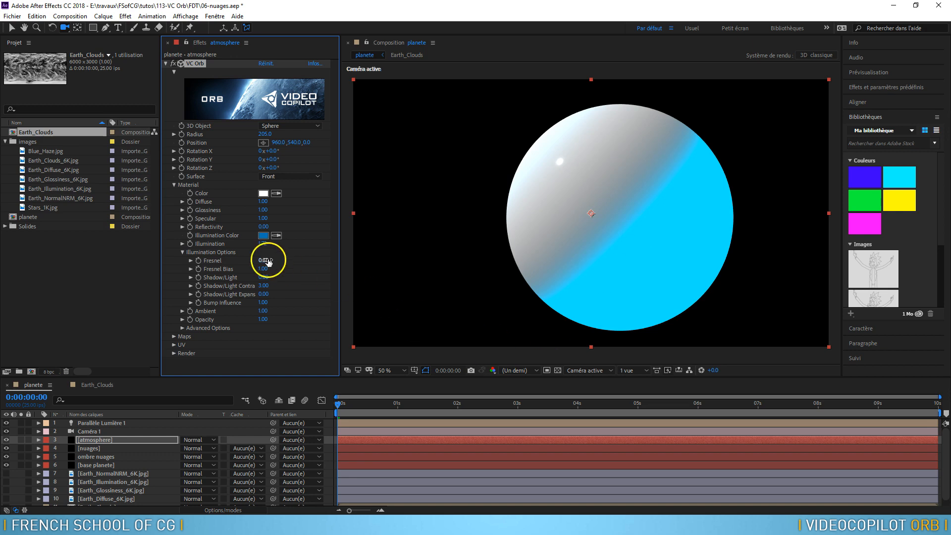
pyautogui.moveTo(264, 260); pyautogui.dragTo(322, 260)
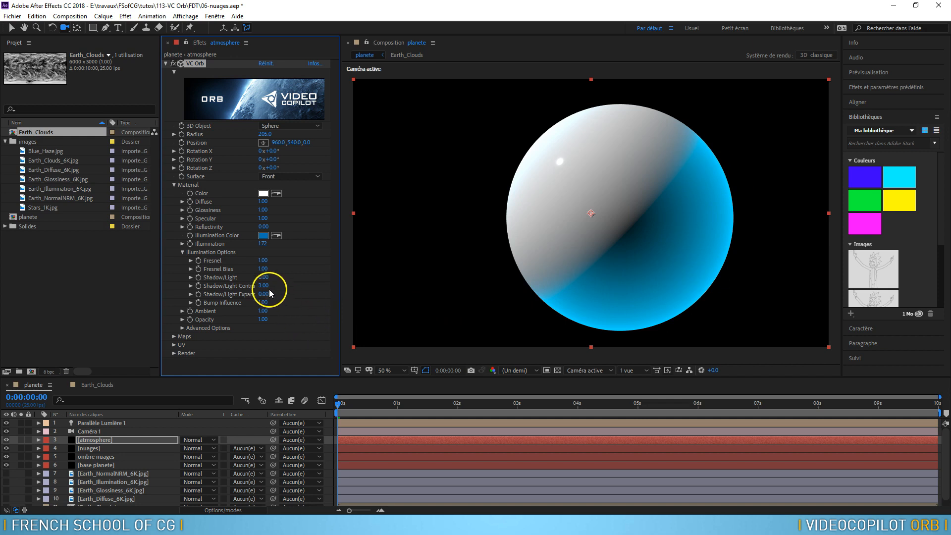
pyautogui.moveTo(262, 268); pyautogui.dragTo(280, 266)
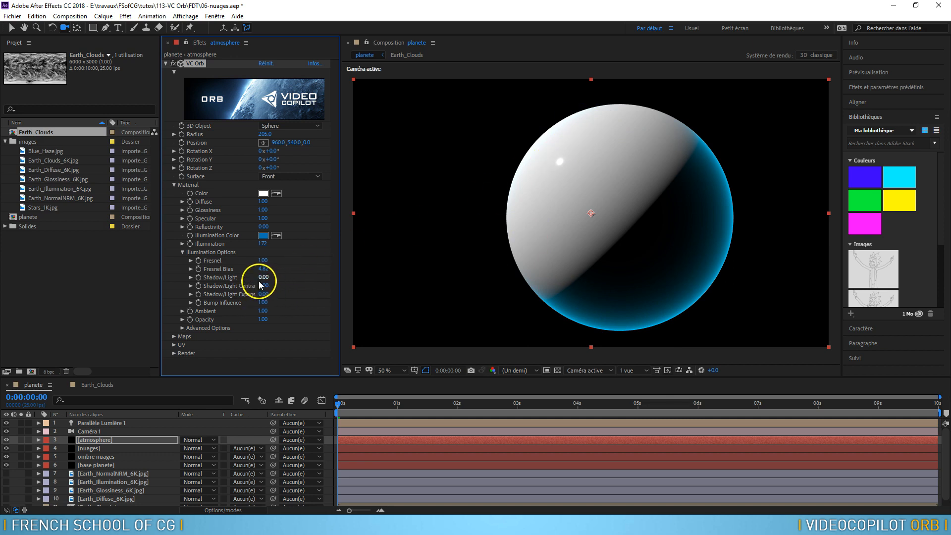
pyautogui.moveTo(263, 278); pyautogui.dragTo(323, 271)
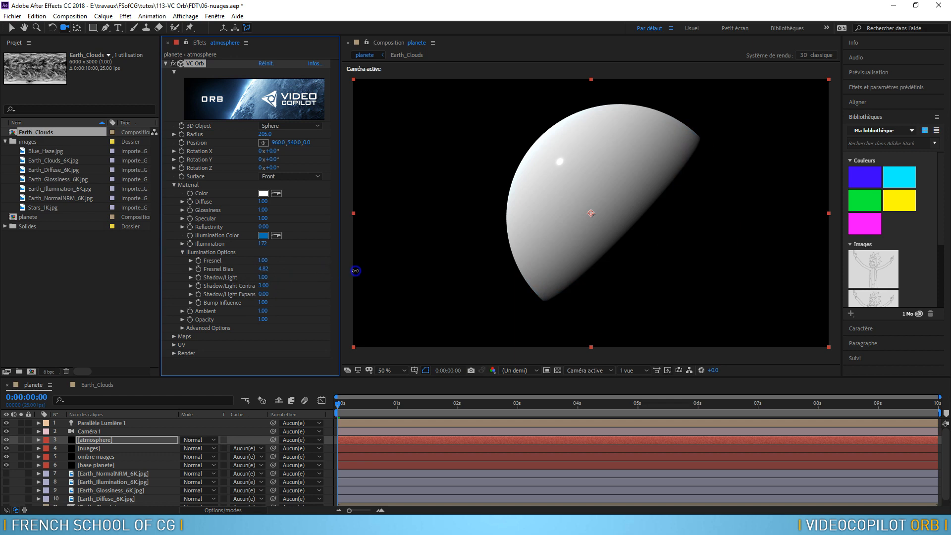
# Reduce the orb's Shadow/Light Contrast to 0.69 and its Fresnel Bias to 1.88
pyautogui.moveTo(262, 286); pyautogui.dragTo(242, 286)
pyautogui.moveTo(140, 277); pyautogui.dragTo(106, 274)
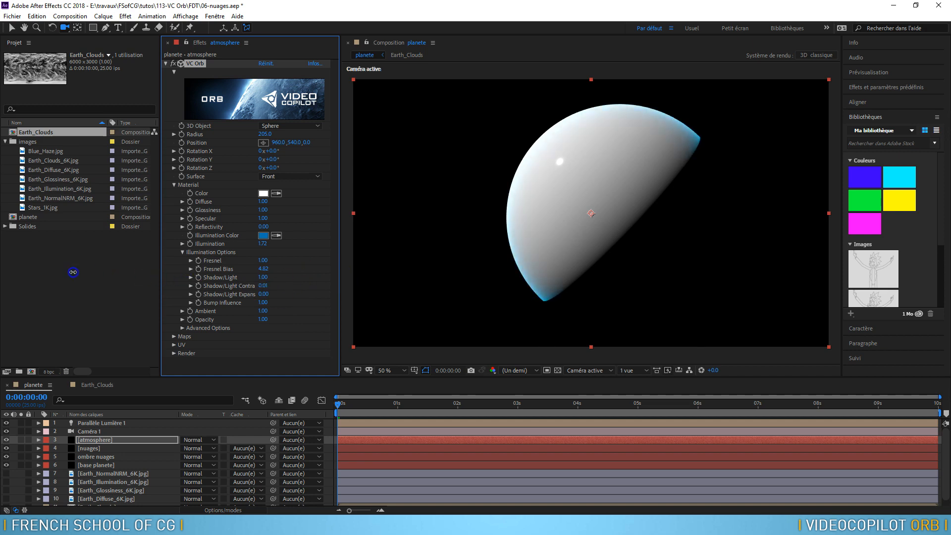
pyautogui.moveTo(40, 270); pyautogui.dragTo(52, 272)
pyautogui.moveTo(263, 270); pyautogui.dragTo(154, 289)
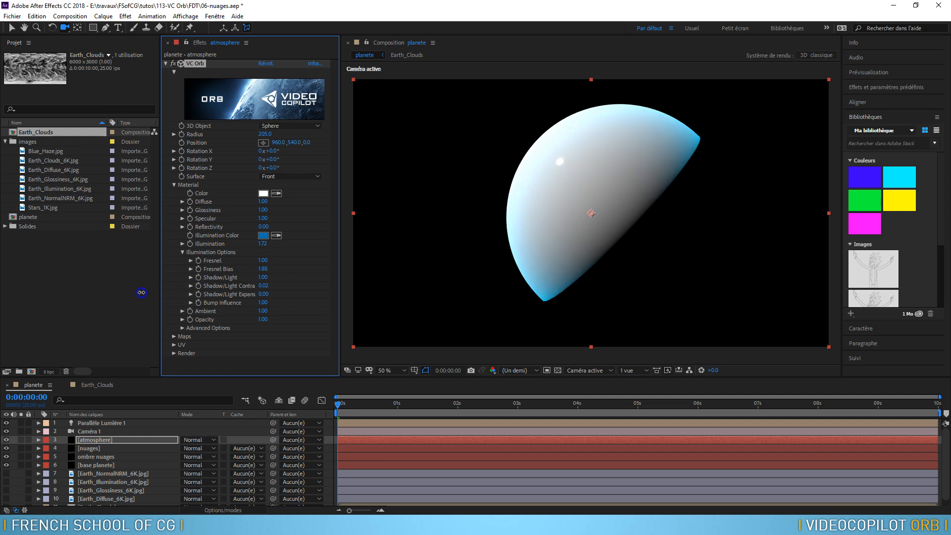
pyautogui.moveTo(266, 287)
pyautogui.mouseDown()
pyautogui.moveTo(225, 289)
pyautogui.moveTo(259, 287)
pyautogui.moveTo(240, 289)
pyautogui.mouseUp()
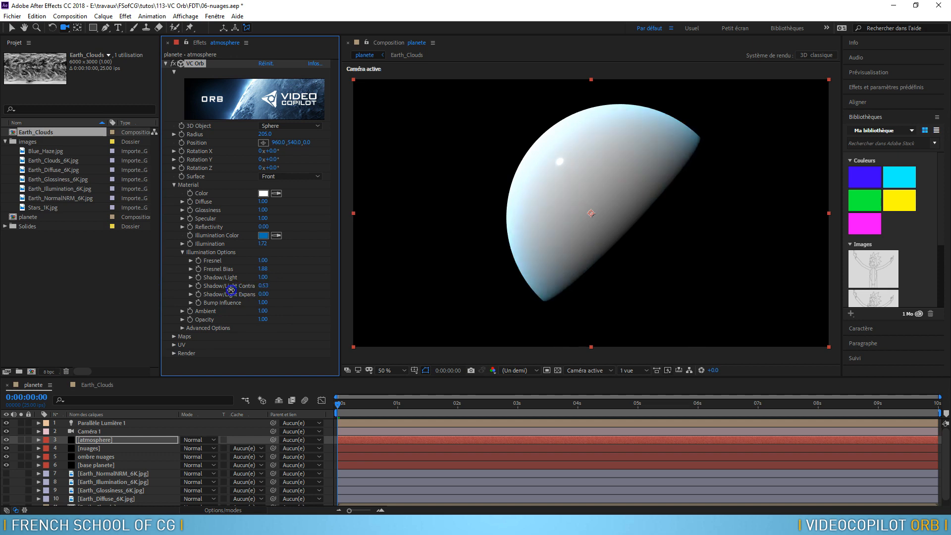
# Set the atmosphere orb material's Diffuse, Glossiness and Specular values to 0.00
pyautogui.moveTo(612, 279); pyautogui.dragTo(602, 209)
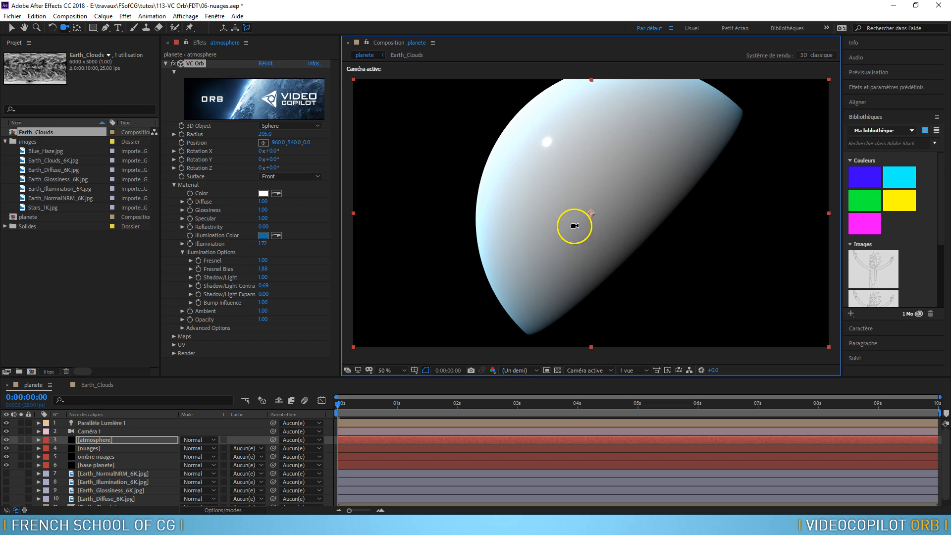
pyautogui.moveTo(629, 181); pyautogui.dragTo(627, 230)
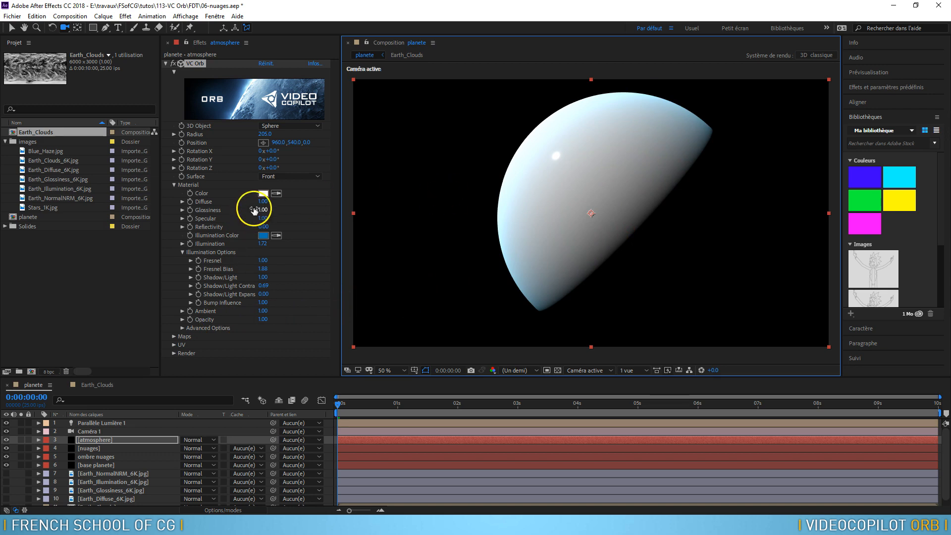
pyautogui.moveTo(267, 202); pyautogui.dragTo(142, 198)
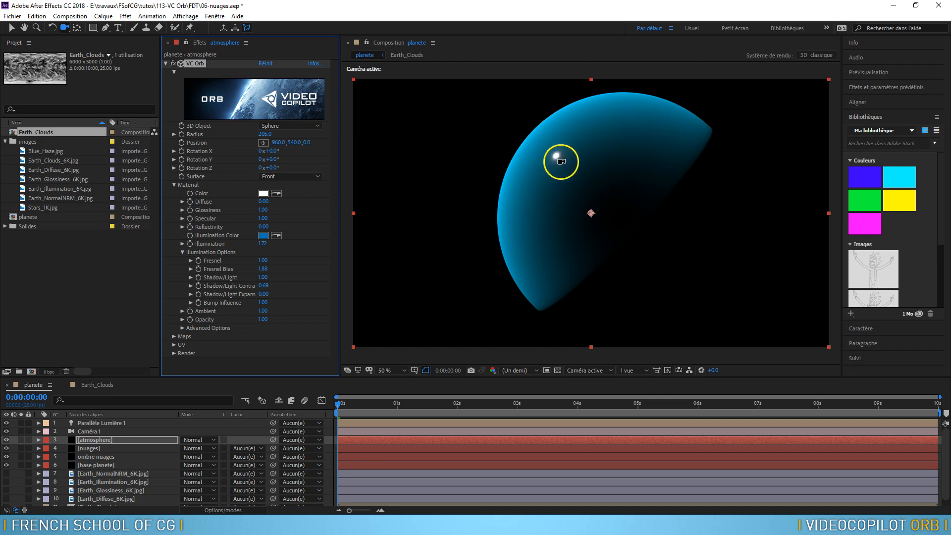
pyautogui.moveTo(266, 209); pyautogui.dragTo(176, 215)
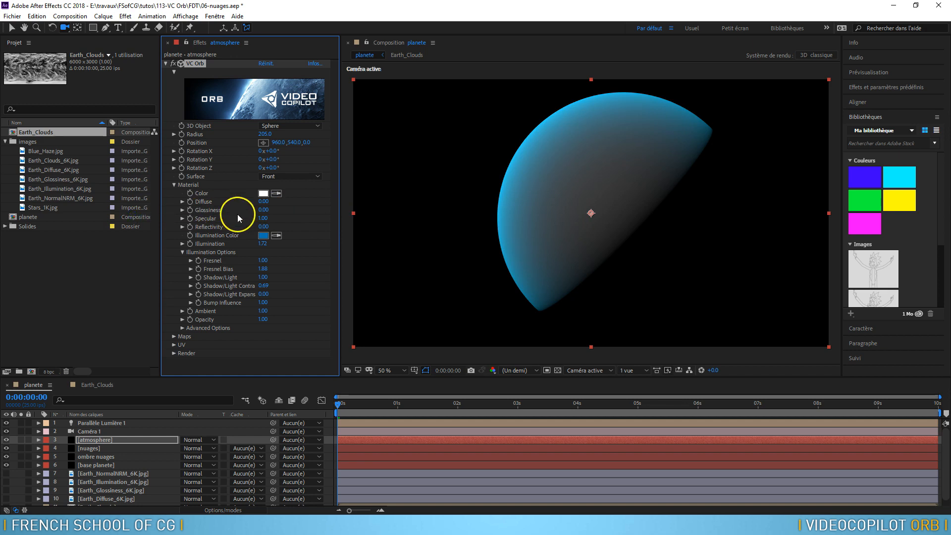
pyautogui.moveTo(266, 219); pyautogui.dragTo(178, 227)
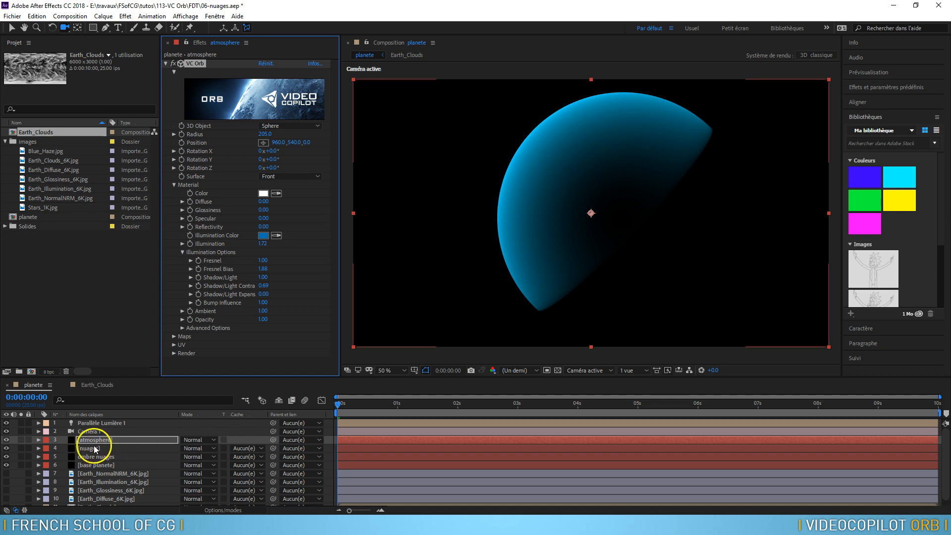
# Set the atmosphere layer's blending mode to Ecran
pyautogui.click(223, 510)
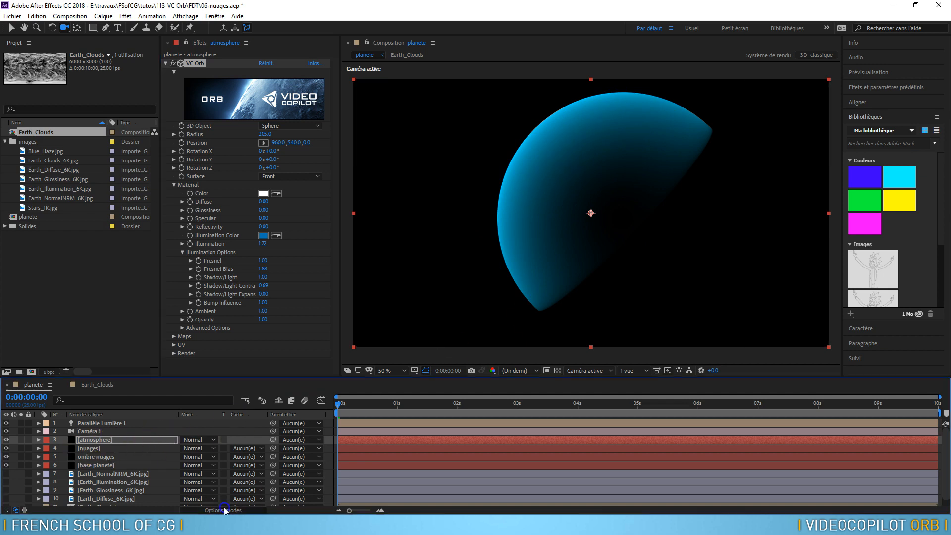
pyautogui.click(224, 511)
pyautogui.click(211, 440)
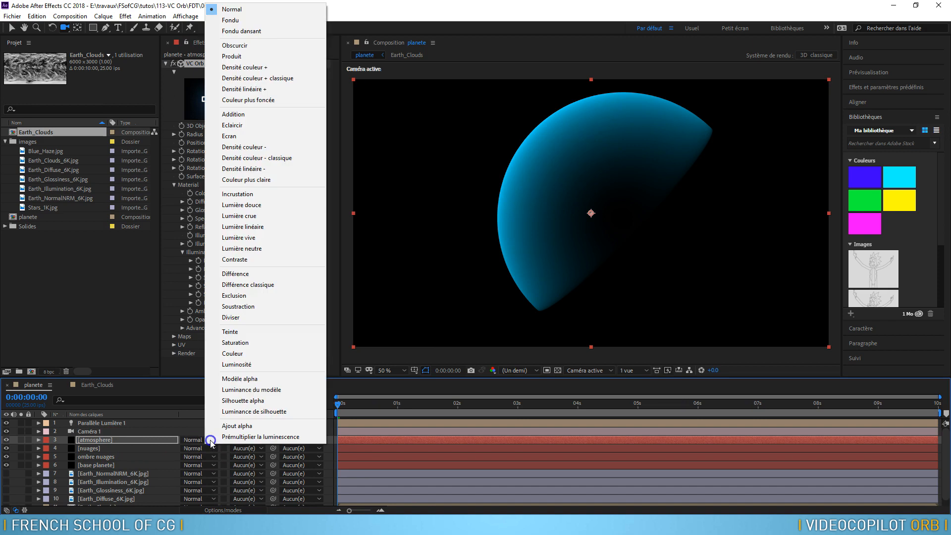
pyautogui.click(270, 138)
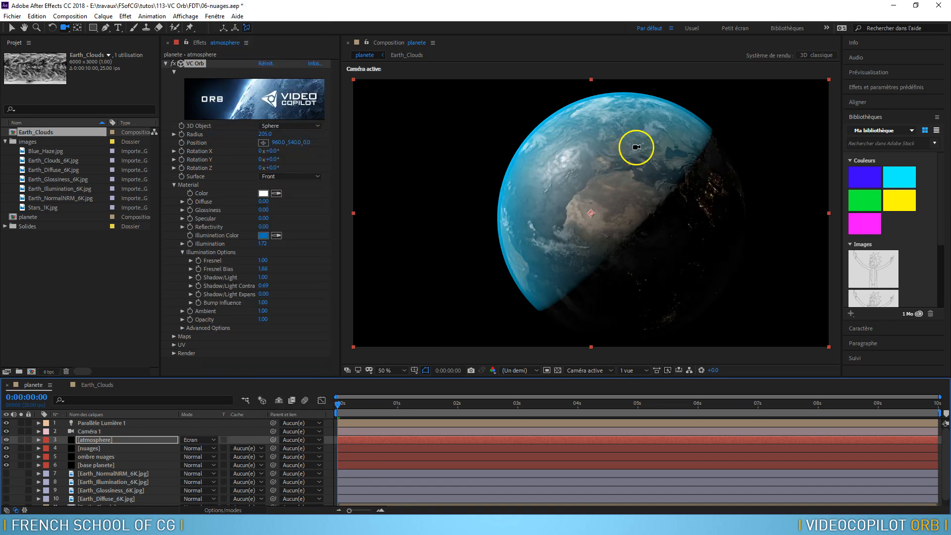
# Soften the atmosphere orb's edge with an Edge Feather of 0.17 and an Edge Shrink of 0.03
pyautogui.moveTo(688, 187); pyautogui.dragTo(589, 155)
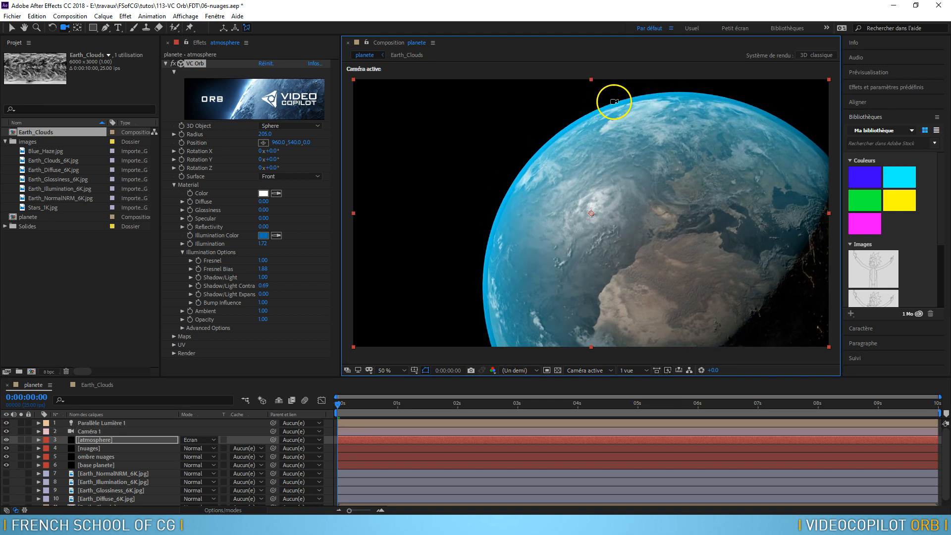
pyautogui.click(181, 328)
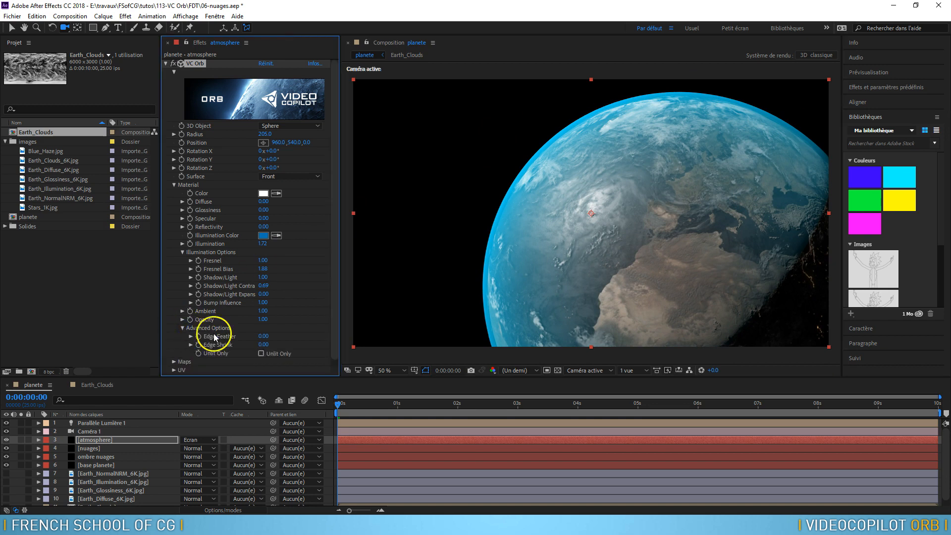
pyautogui.moveTo(264, 337); pyautogui.dragTo(342, 329)
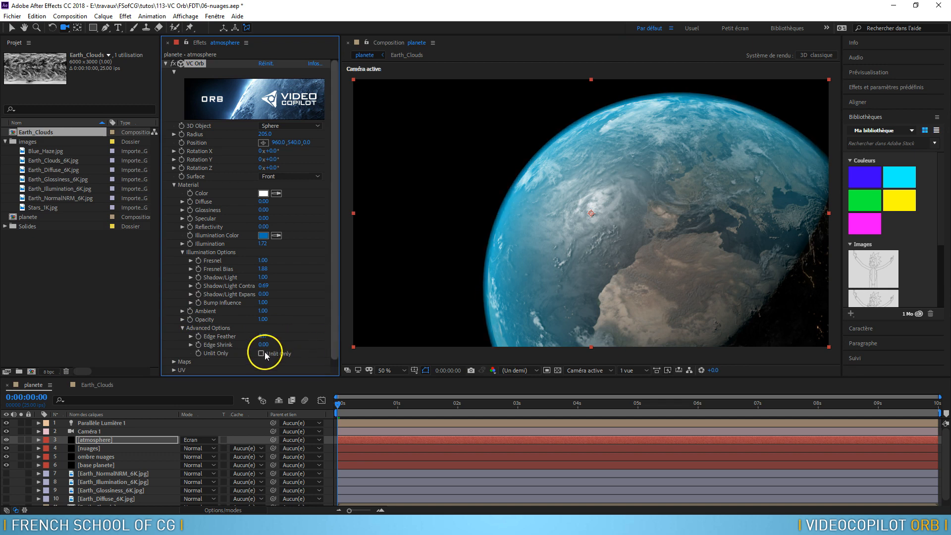
pyautogui.moveTo(263, 345); pyautogui.dragTo(279, 344)
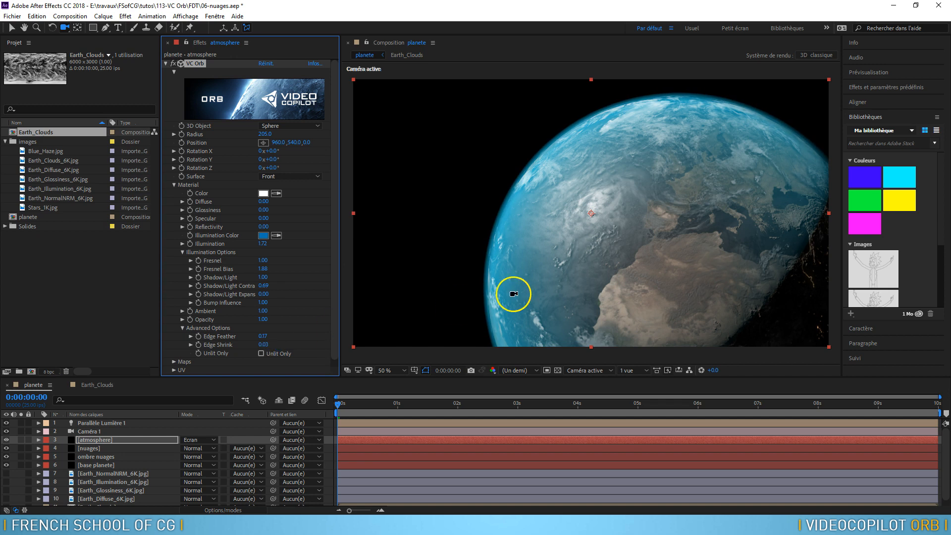
# Raise the atmosphere orb's Fresnel Bias to 3.18 to thin the blue rim
pyautogui.moveTo(672, 224); pyautogui.dragTo(653, 258)
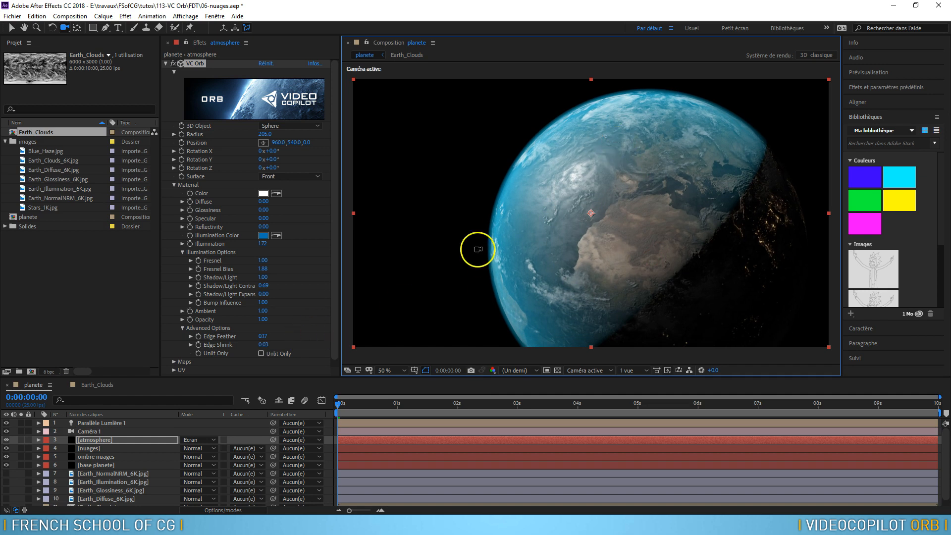
pyautogui.moveTo(264, 269); pyautogui.dragTo(293, 268)
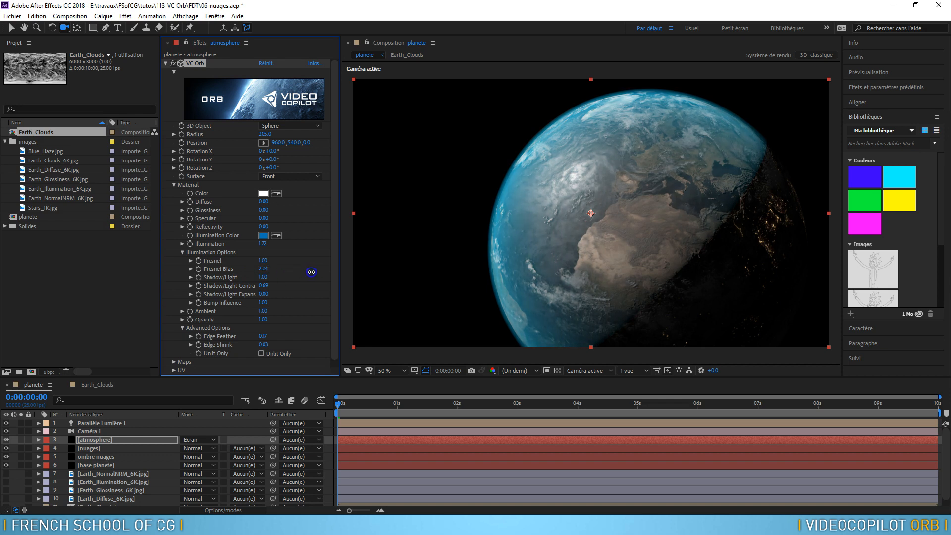
pyautogui.moveTo(324, 269); pyautogui.dragTo(330, 269)
pyautogui.moveTo(720, 270); pyautogui.dragTo(721, 246)
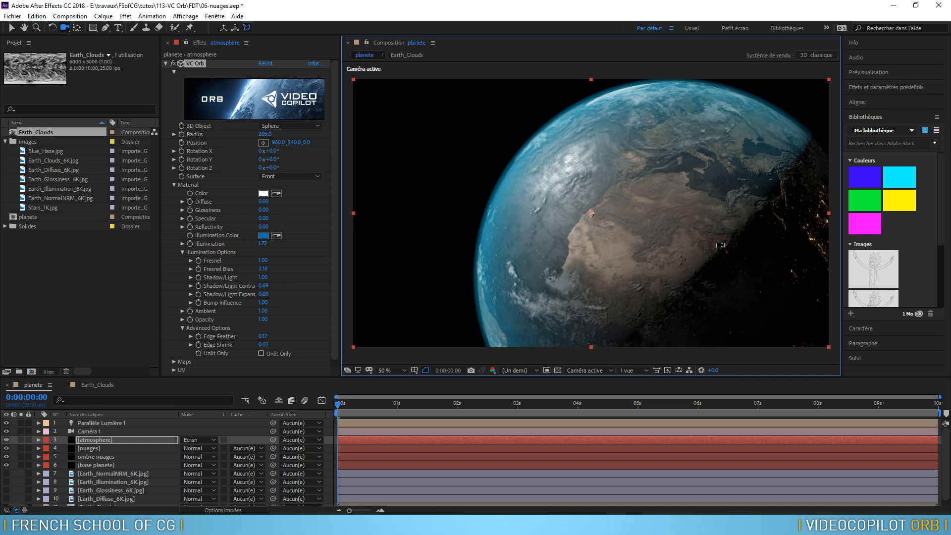